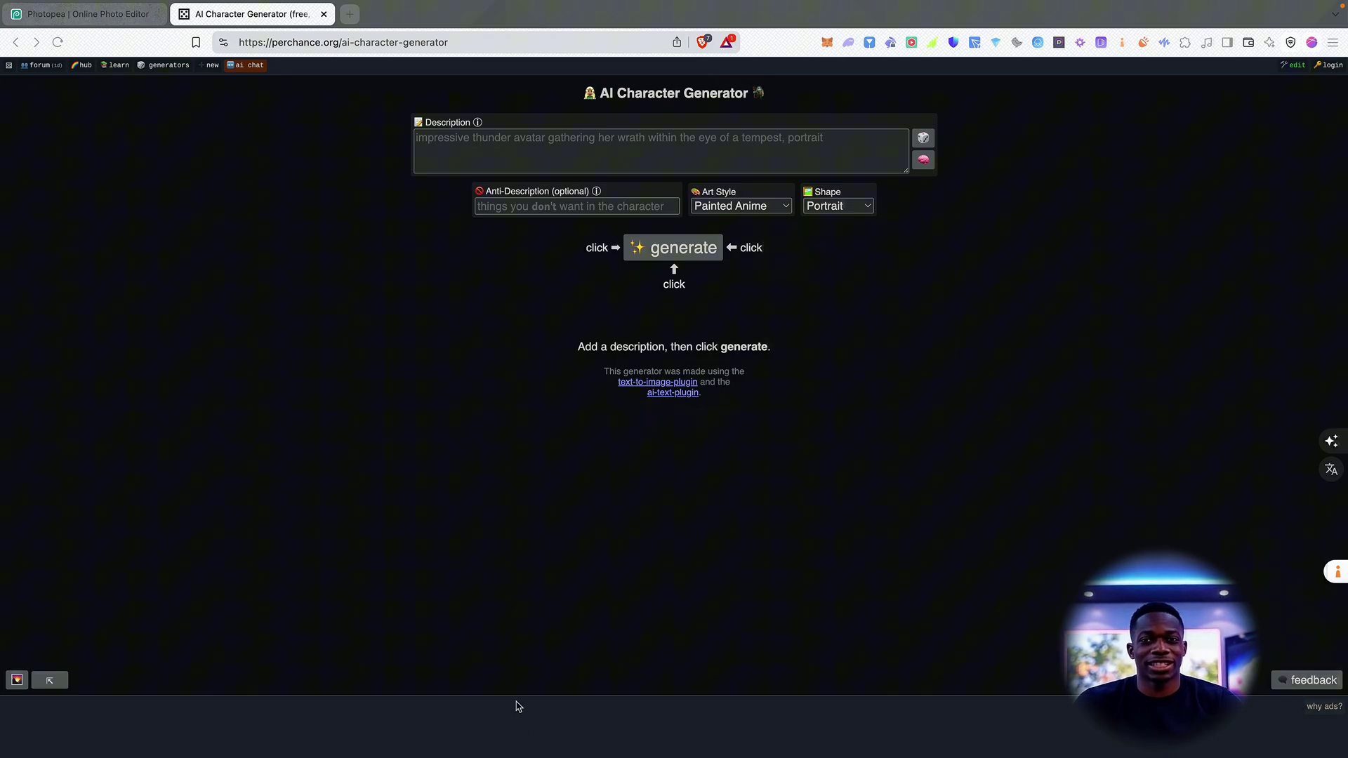
Roll random descriptions until one shows a Spanish matador in his early 40s at a corrida
{"action": "left_click", "coordinate": [646, 143]}
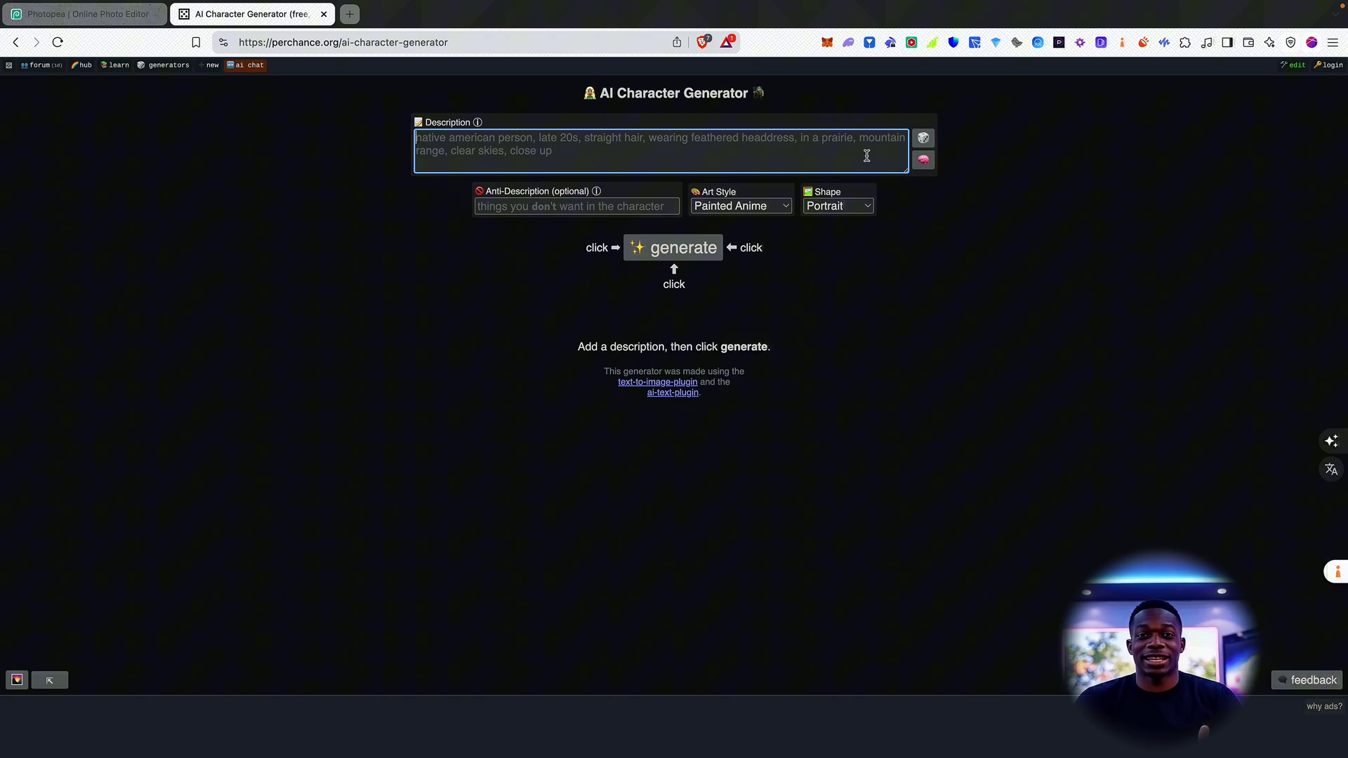
{"action": "left_click", "coordinate": [923, 140]}
{"action": "left_click", "coordinate": [923, 139]}
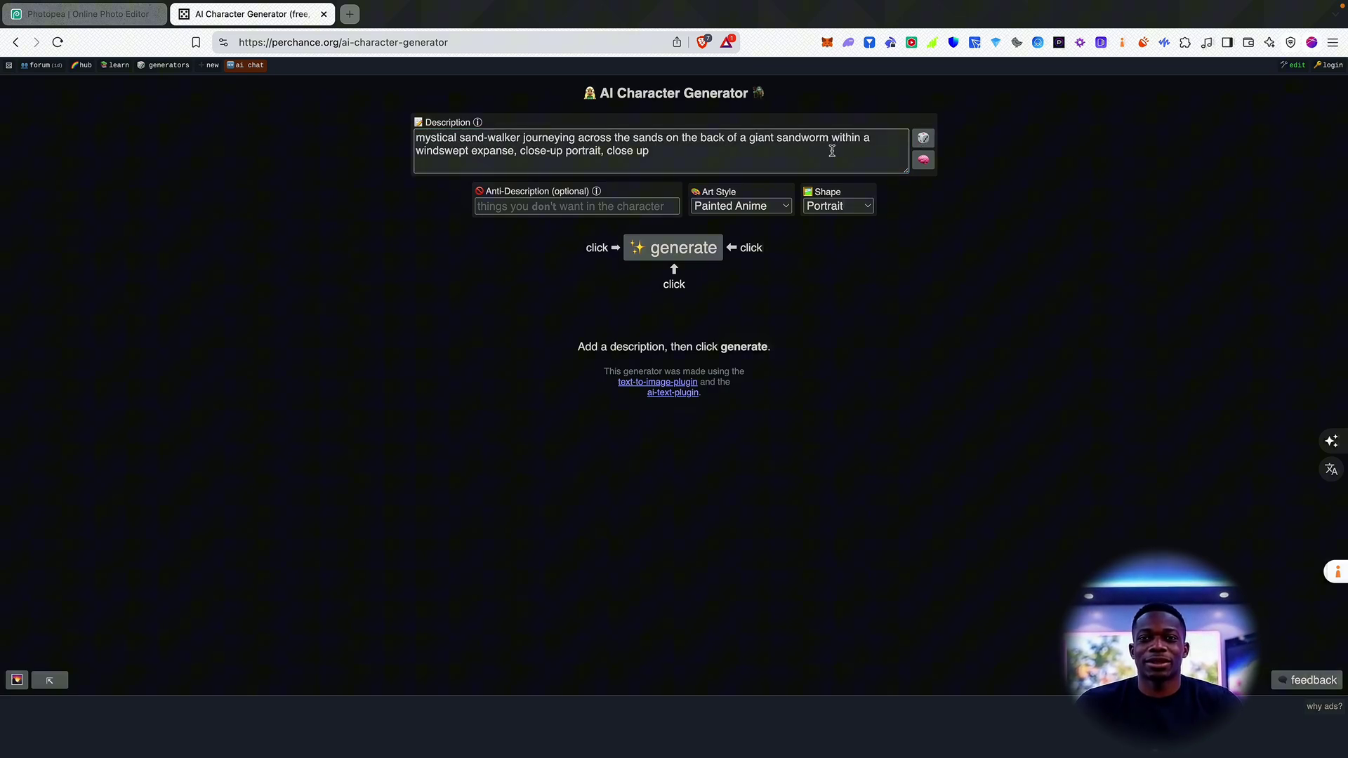
{"action": "left_click", "coordinate": [931, 142]}
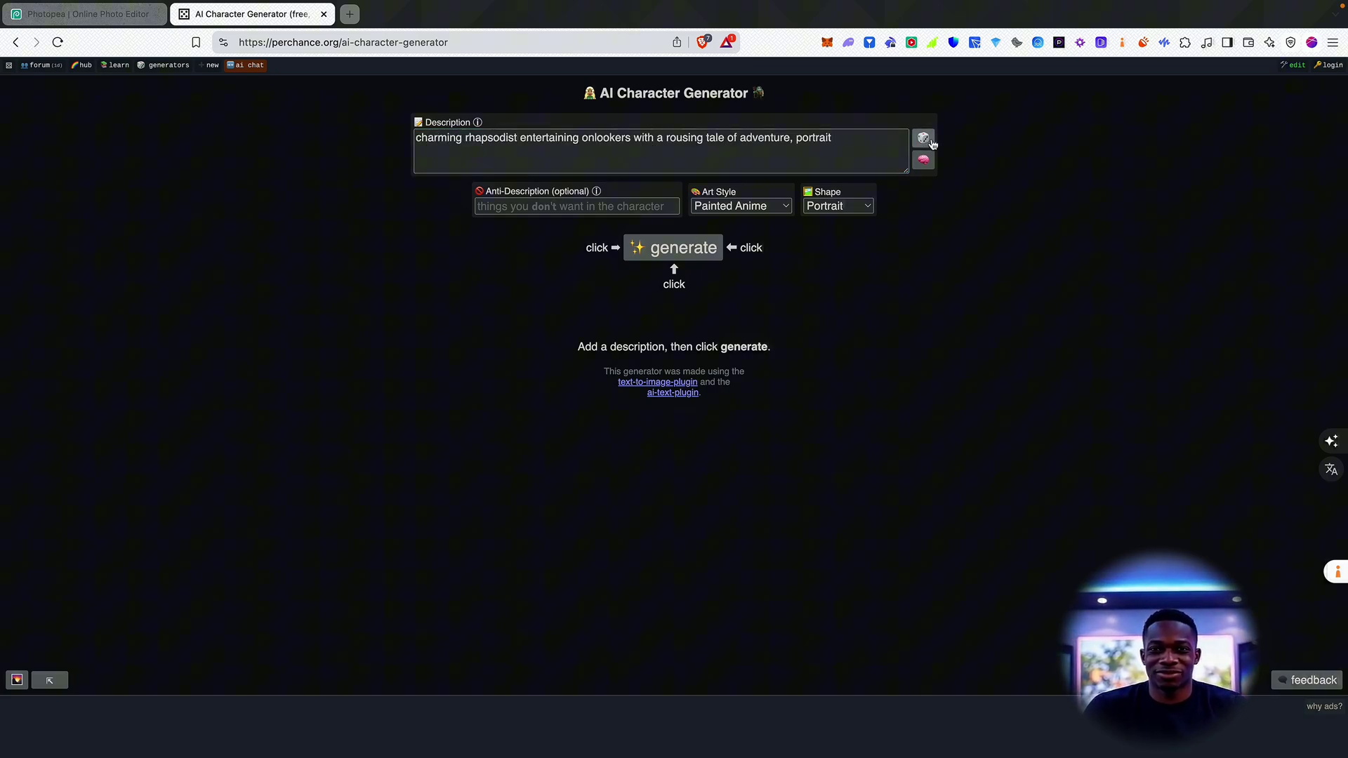
{"action": "left_click", "coordinate": [931, 142]}
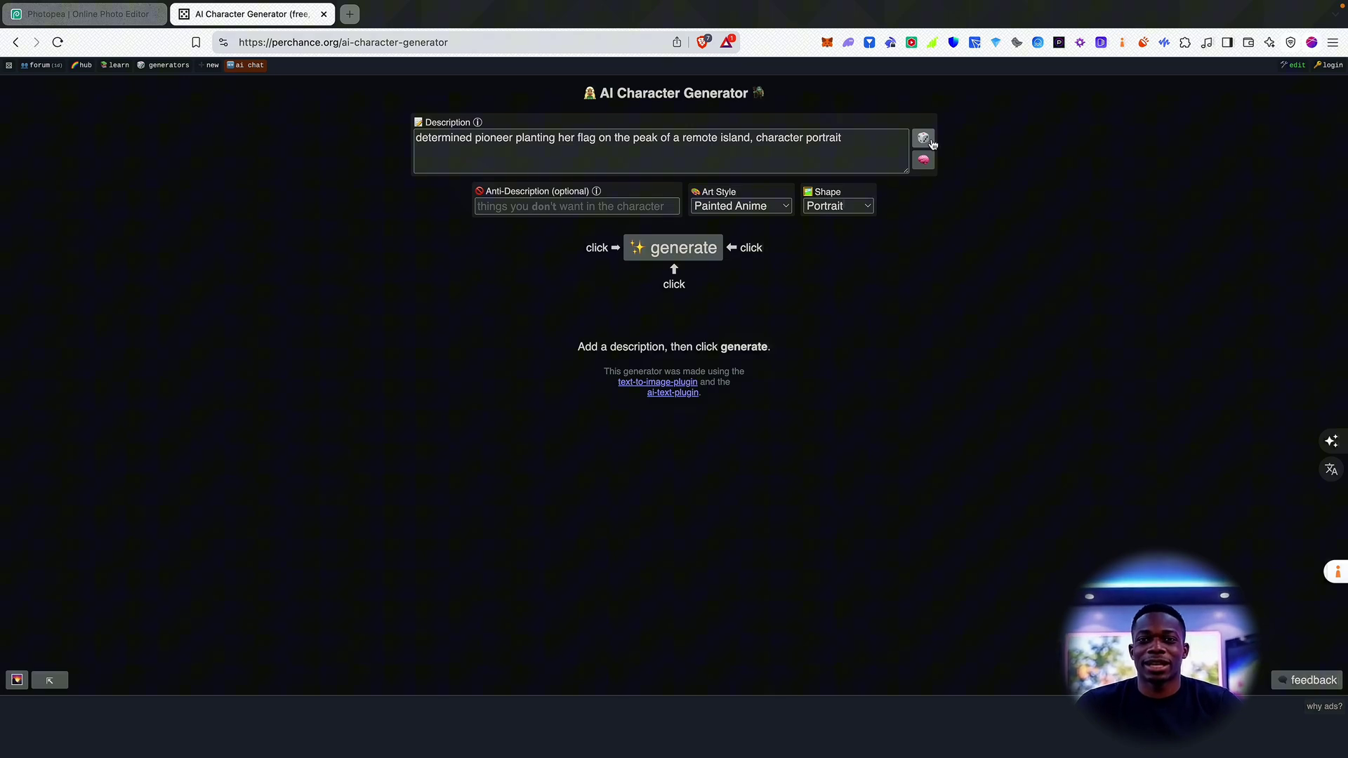
{"action": "left_click", "coordinate": [930, 142]}
{"action": "left_click", "coordinate": [931, 142]}
{"action": "left_click", "coordinate": [632, 164]}
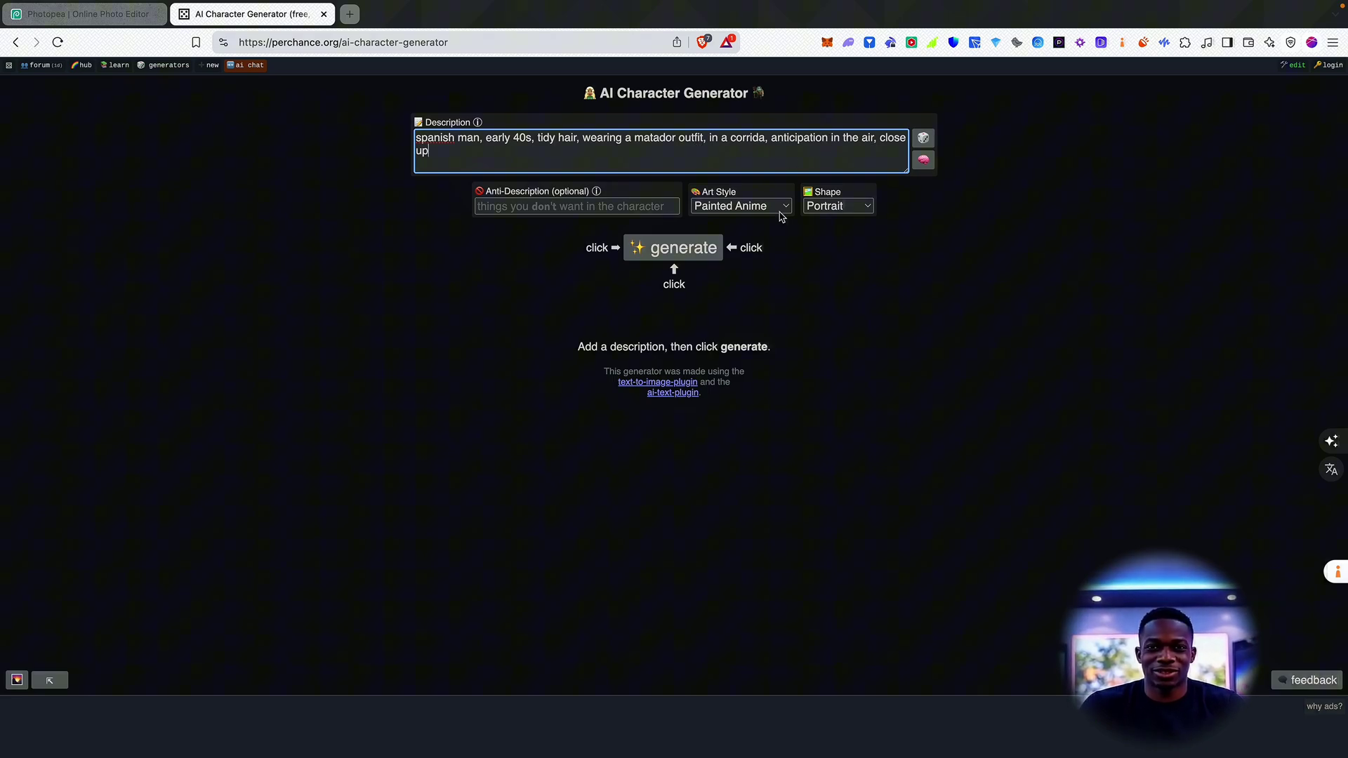
Place the cursor in the Anti-Description (optional) field
{"action": "left_click", "coordinate": [577, 207]}
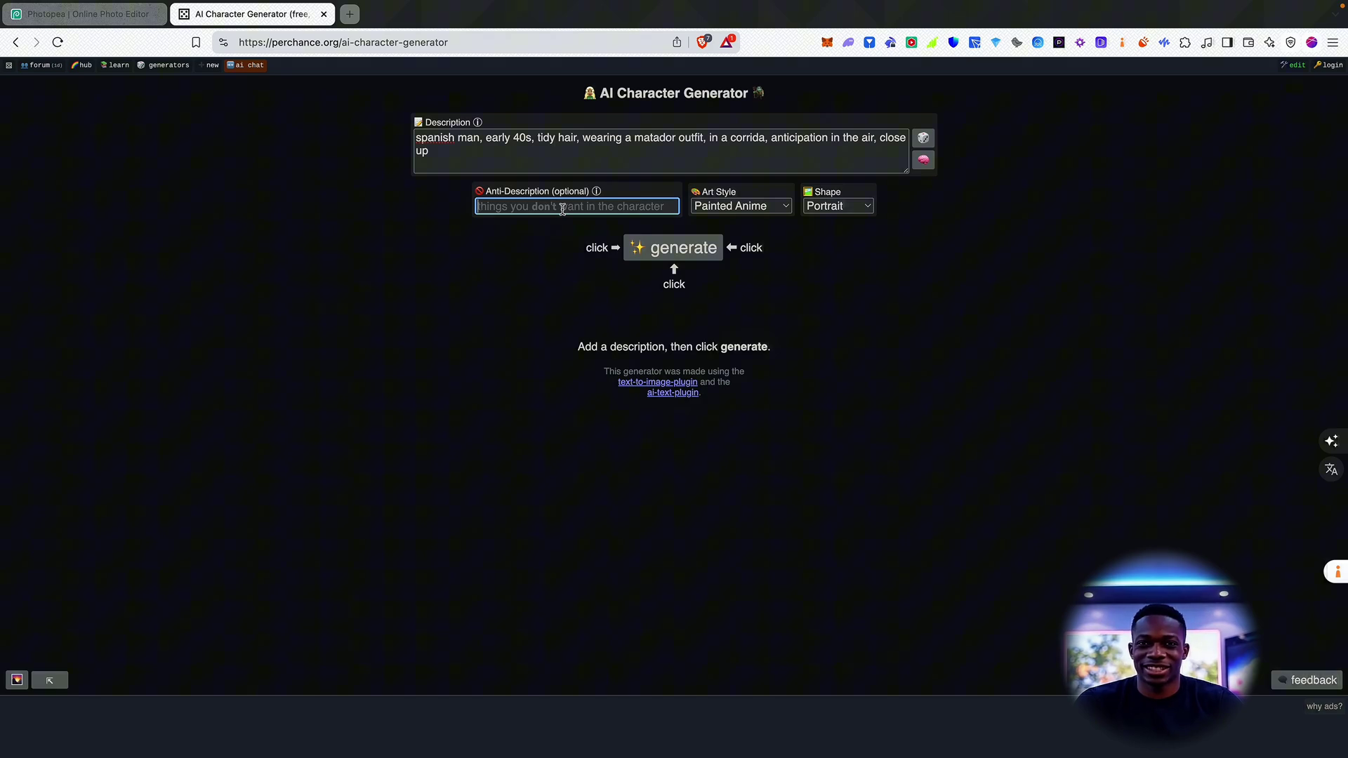
Enter 'deformities, blurs' as the anti-description, then choose Cinematic style and Landscape shape
{"action": "type", "text": "deformities"}
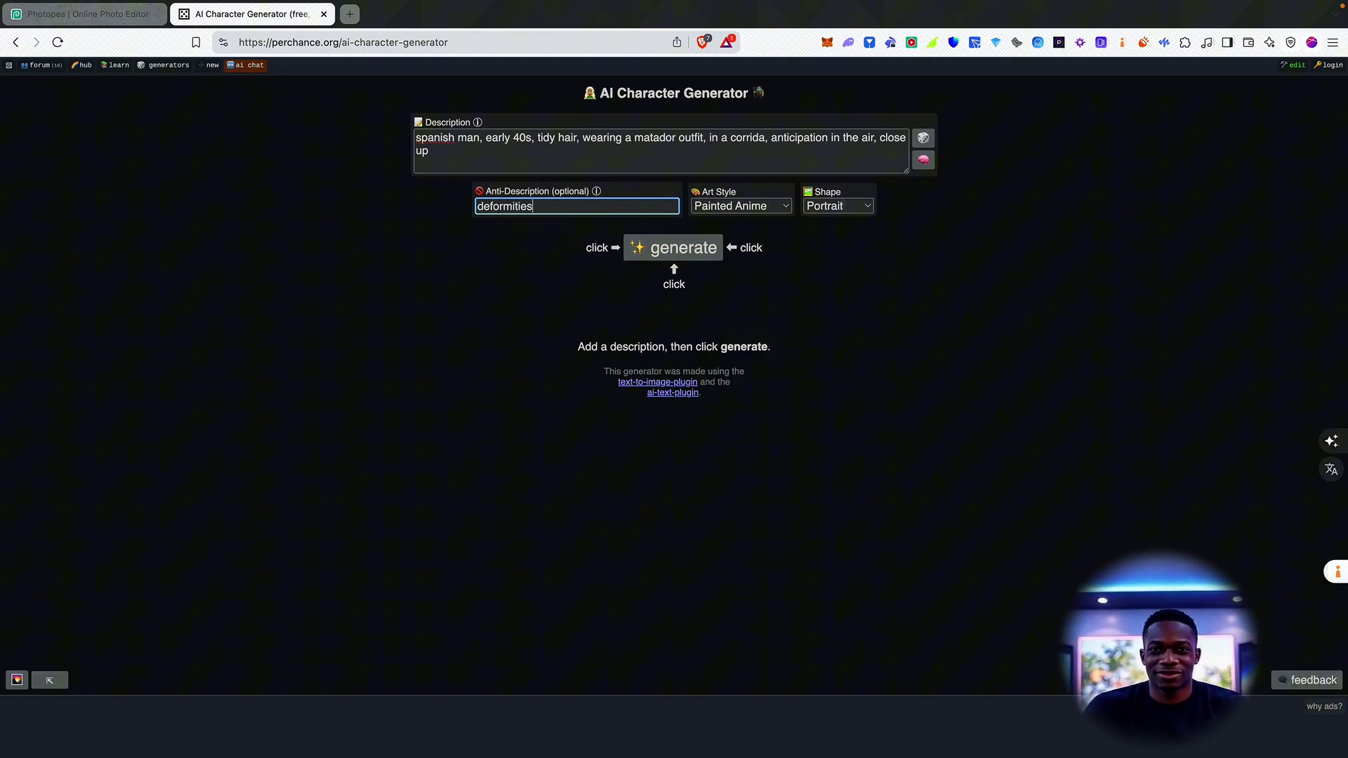
{"action": "type", "text": ", blurs"}
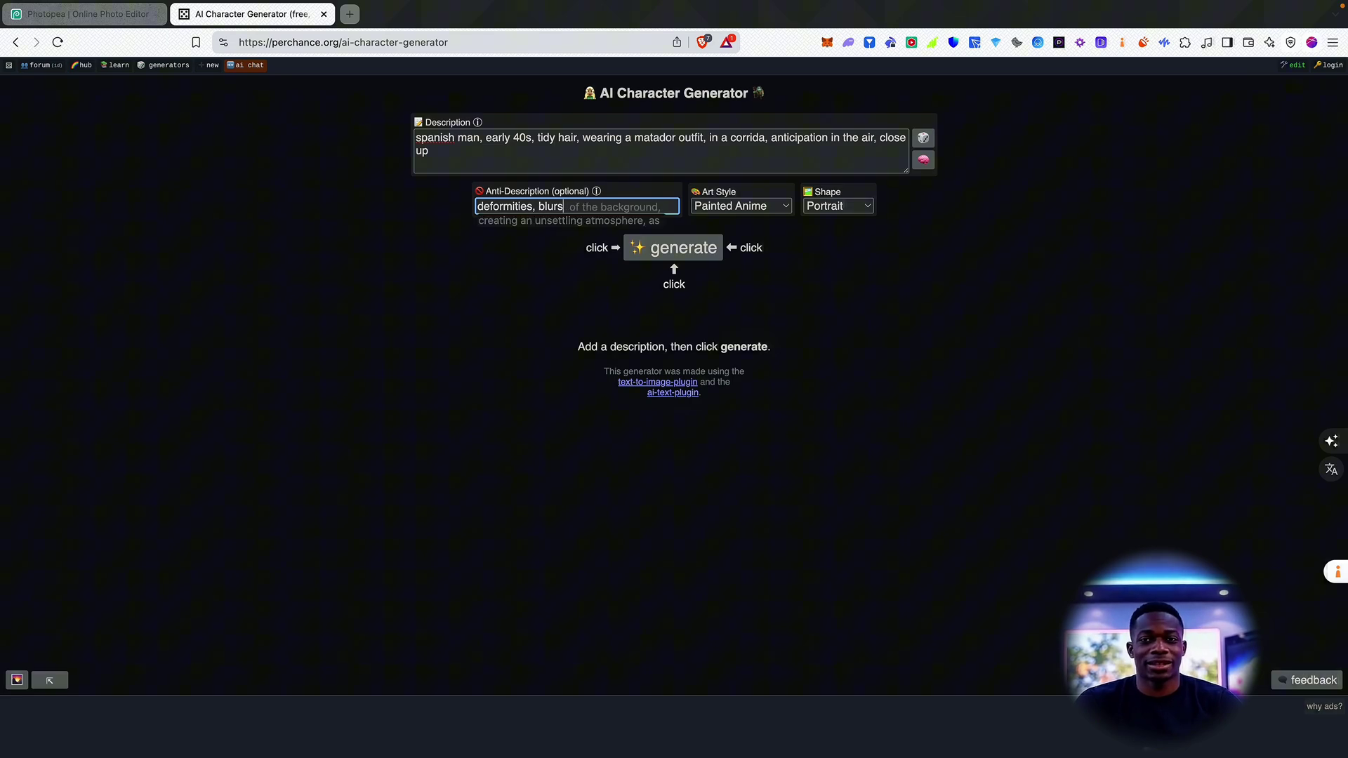
{"action": "left_click", "coordinate": [456, 236]}
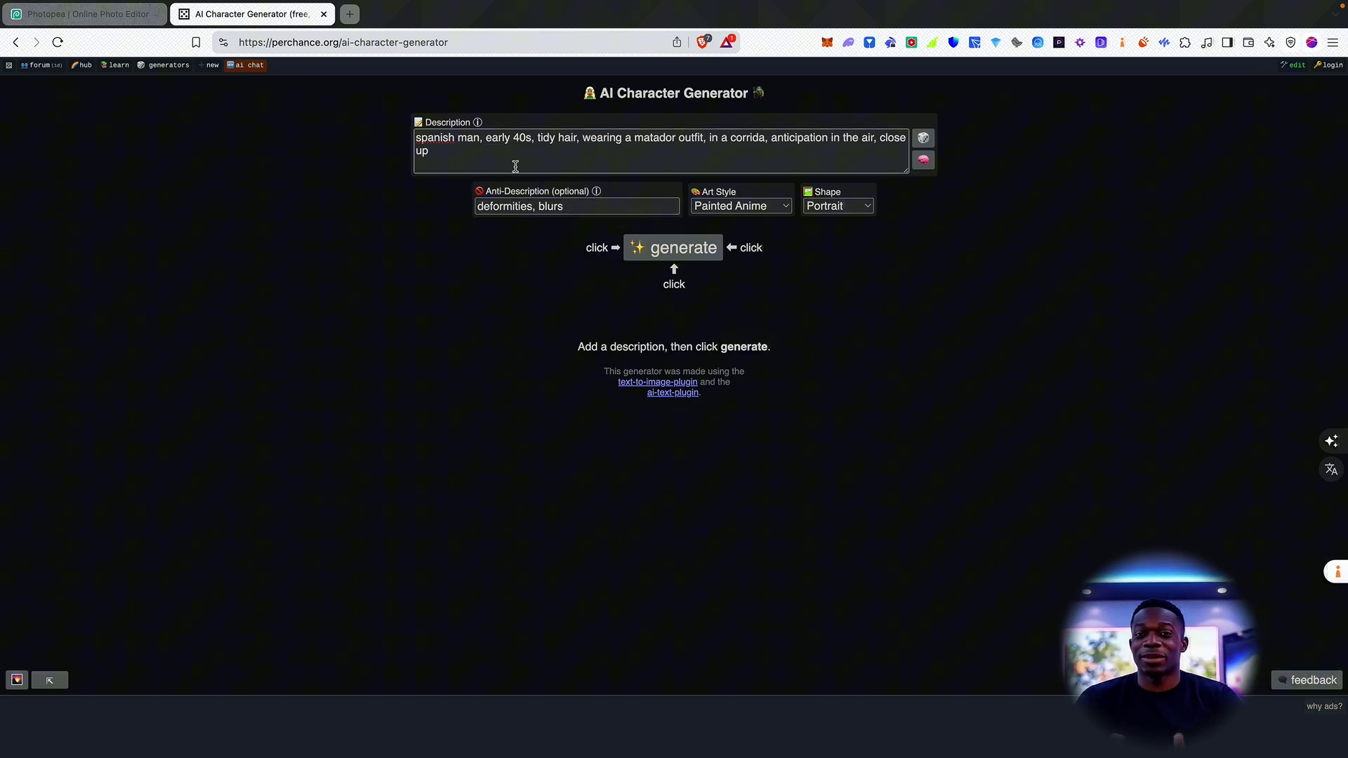
{"action": "left_click", "coordinate": [755, 210]}
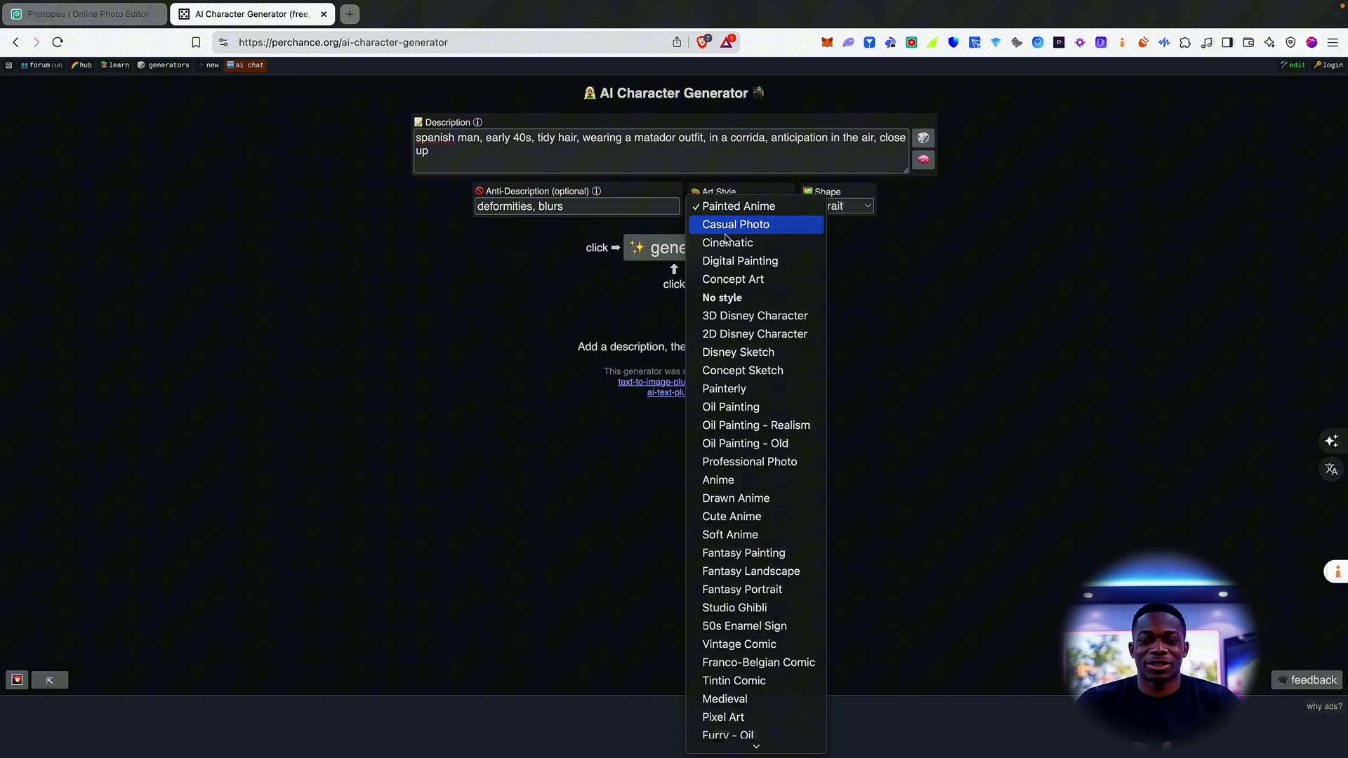
{"action": "left_click", "coordinate": [727, 242]}
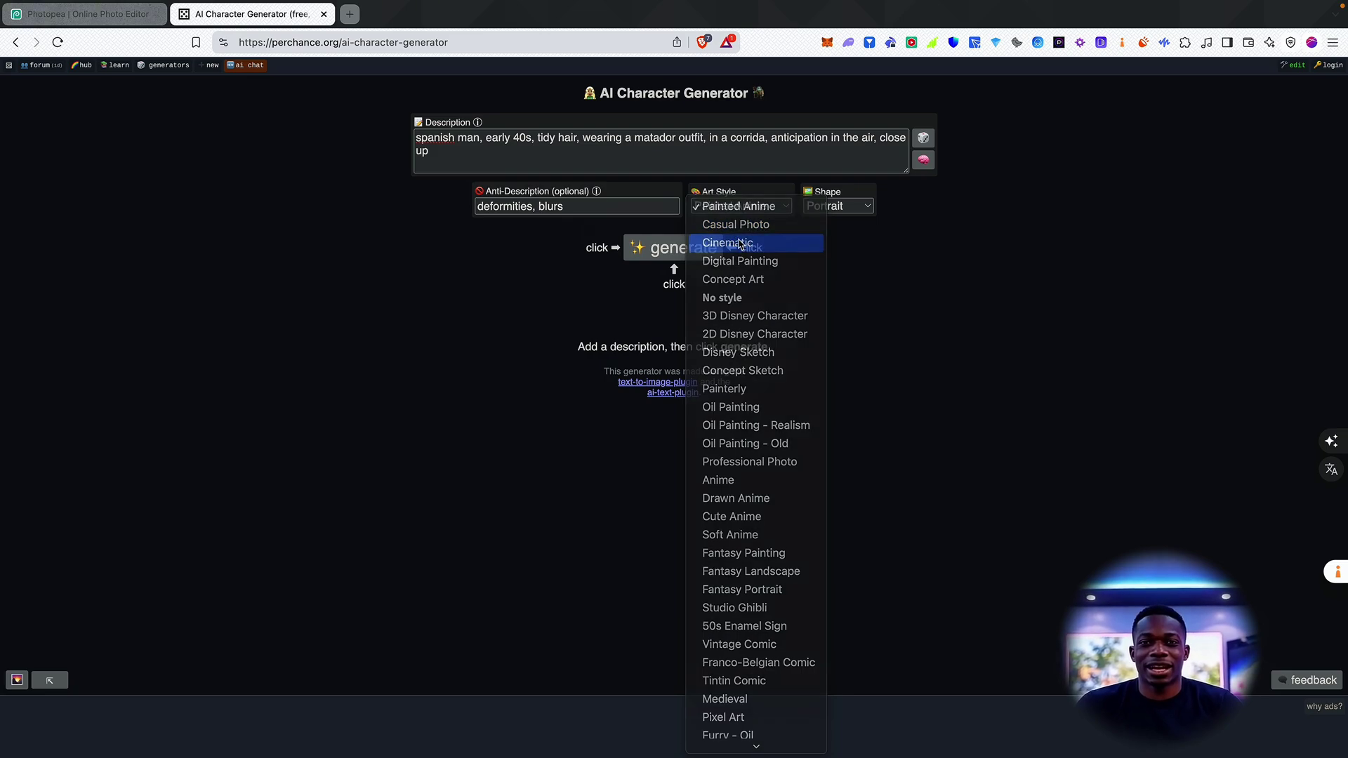
{"action": "left_click", "coordinate": [834, 226]}
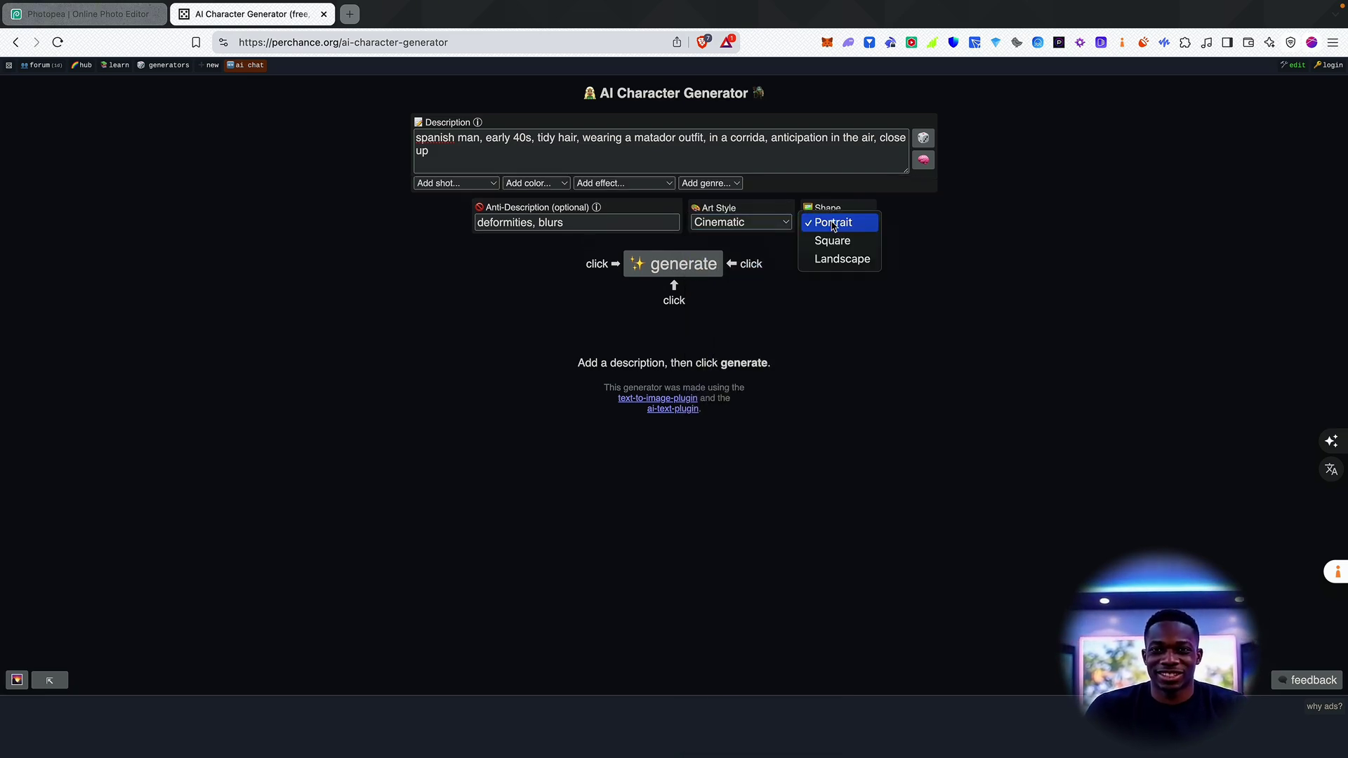
{"action": "left_click", "coordinate": [849, 261]}
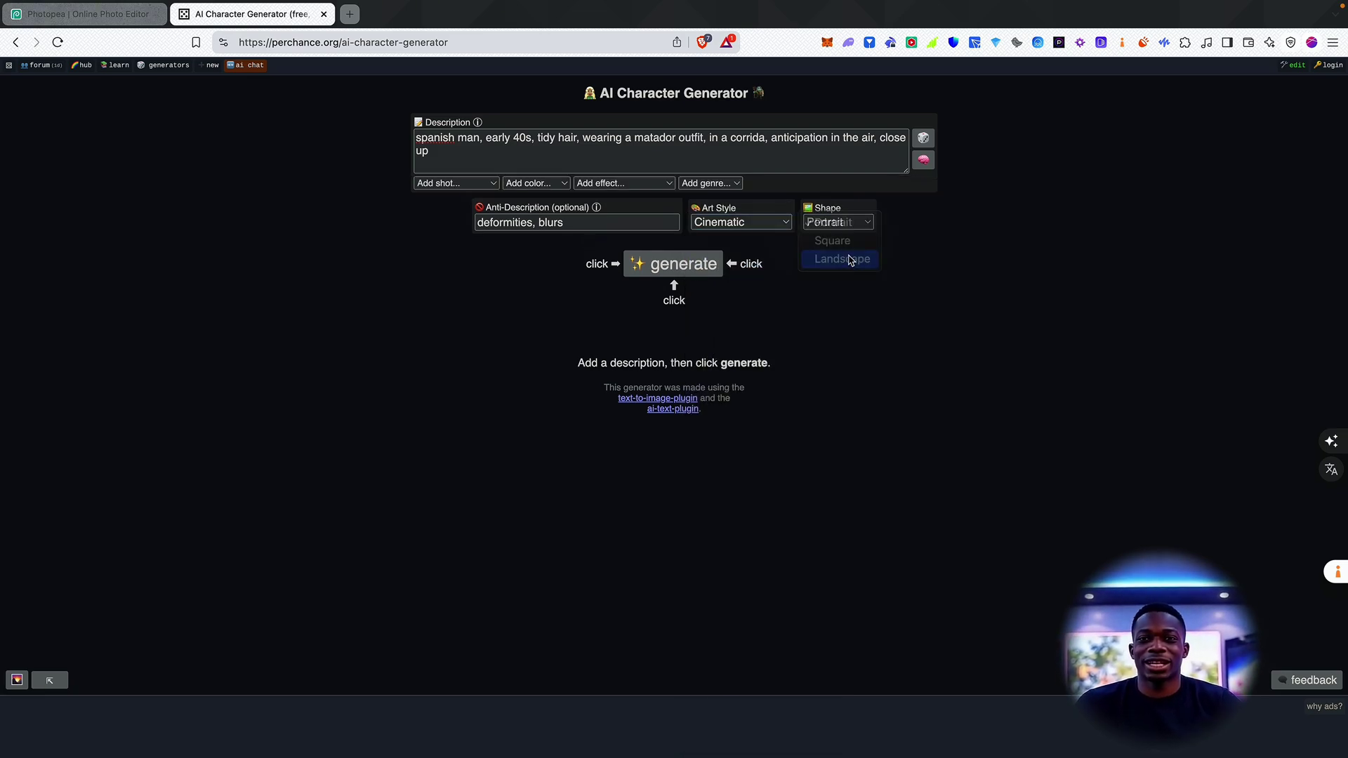
Generate a batch of Cinematic landscape images from the matador description
{"action": "left_click", "coordinate": [676, 274]}
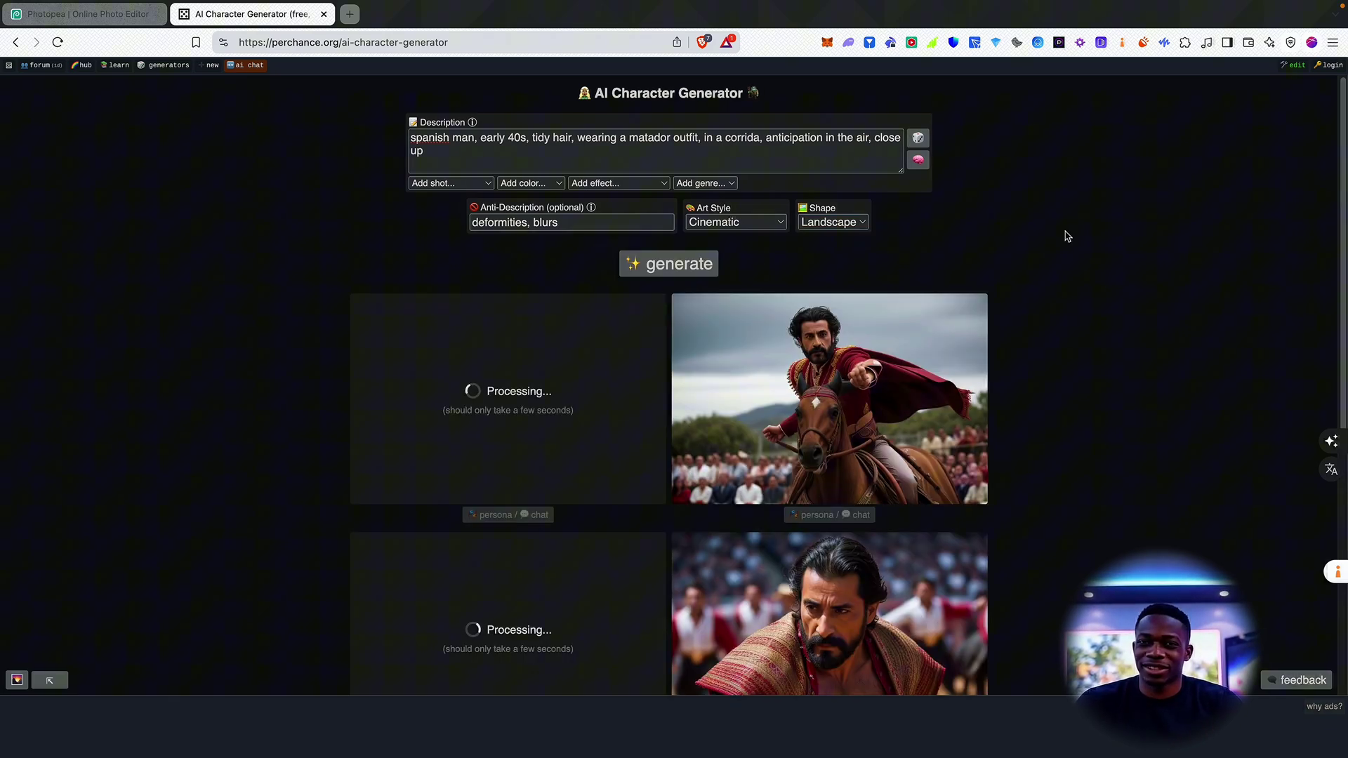
{"action": "scroll", "coordinate": [1066, 236], "scroll_direction": "down", "scroll_amount": 1}
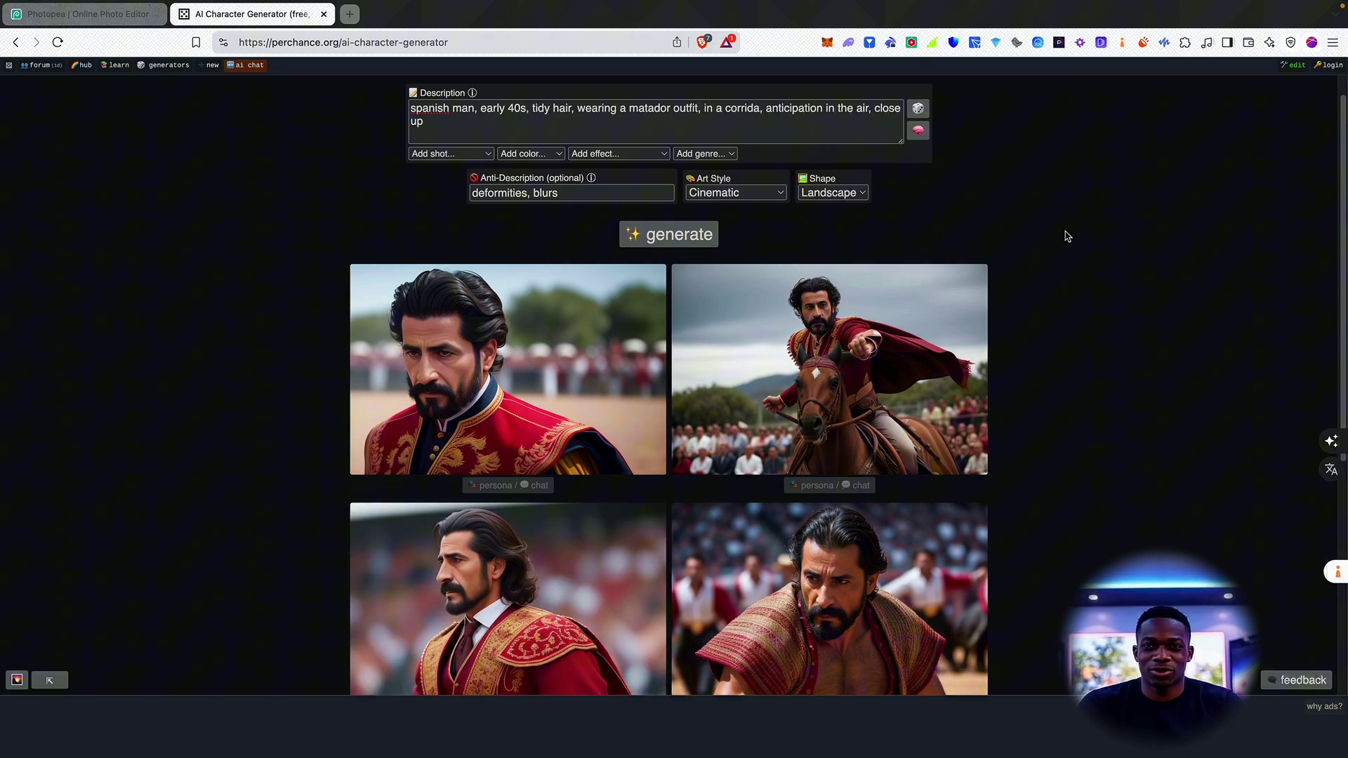
{"action": "scroll", "coordinate": [868, 350], "scroll_direction": "up", "scroll_amount": 5}
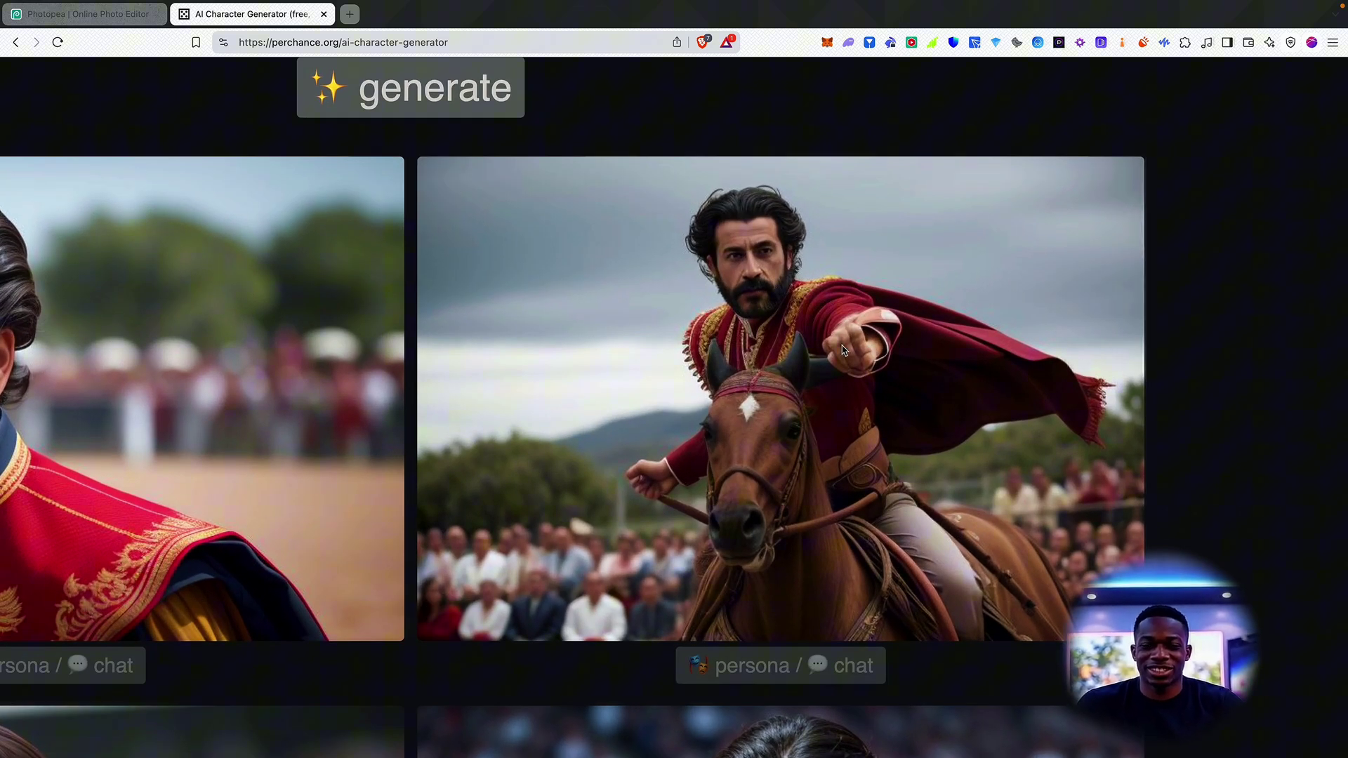
{"action": "scroll", "coordinate": [842, 351], "scroll_direction": "down", "scroll_amount": 5}
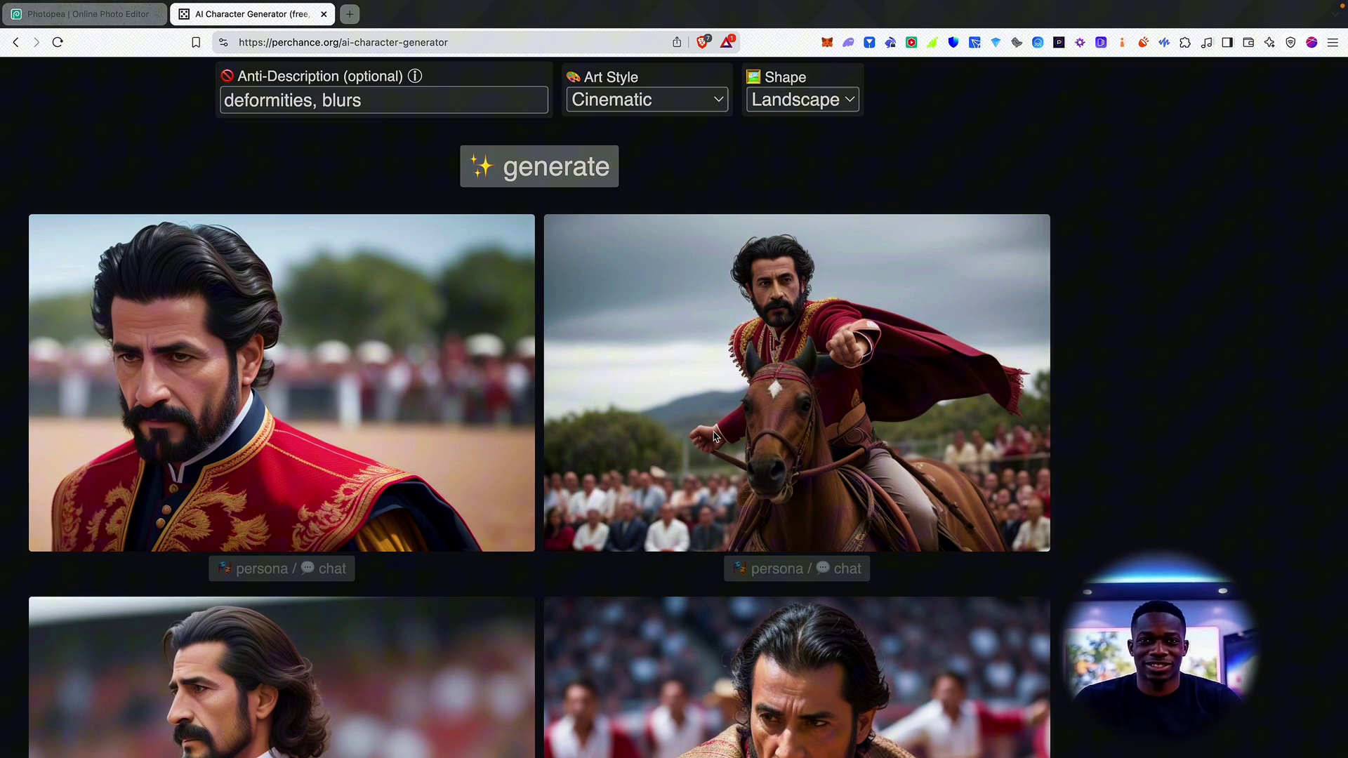
Scroll through the generated matador close-ups and horseback arena scenes
{"action": "scroll", "coordinate": [714, 437], "scroll_direction": "down", "scroll_amount": 5, "text": "ctrl"}
{"action": "scroll", "coordinate": [782, 445], "scroll_direction": "down", "scroll_amount": 3}
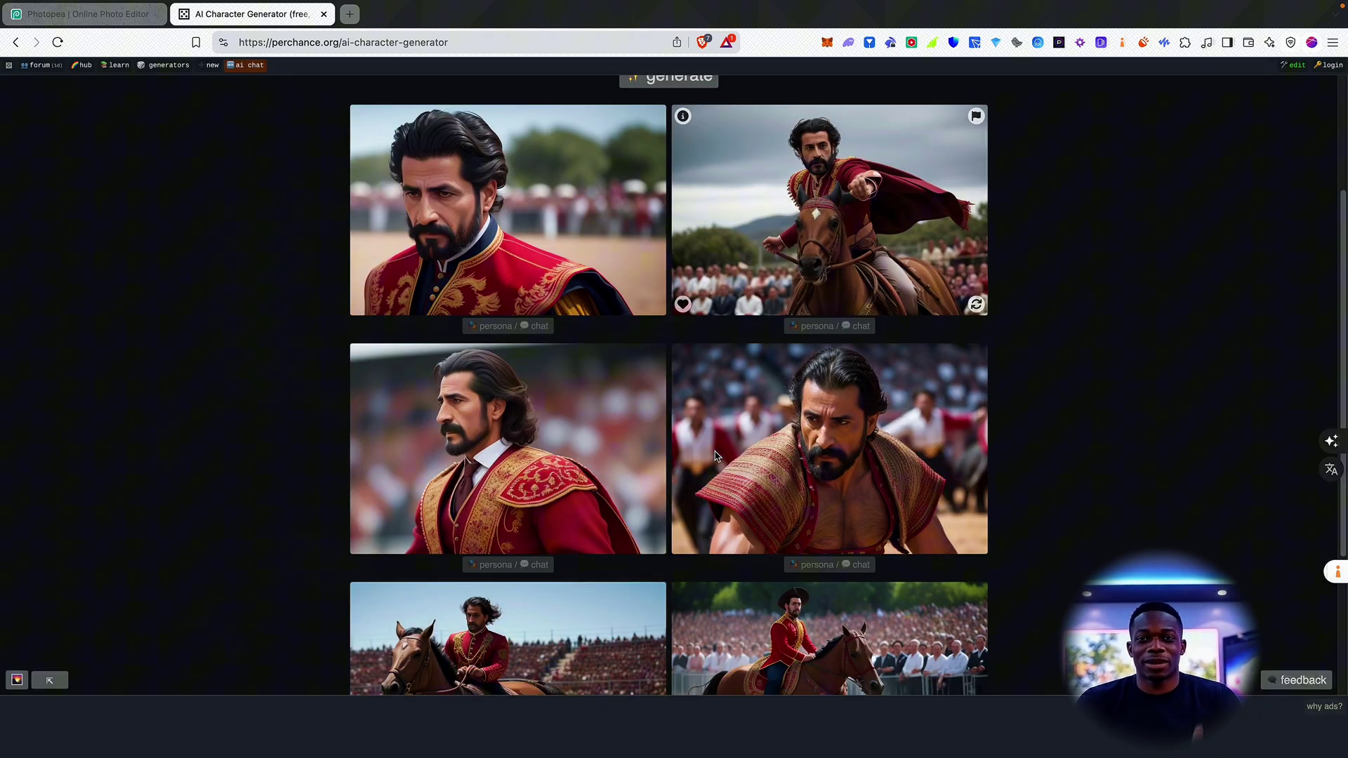
{"action": "mouse_move", "coordinate": [524, 271]}
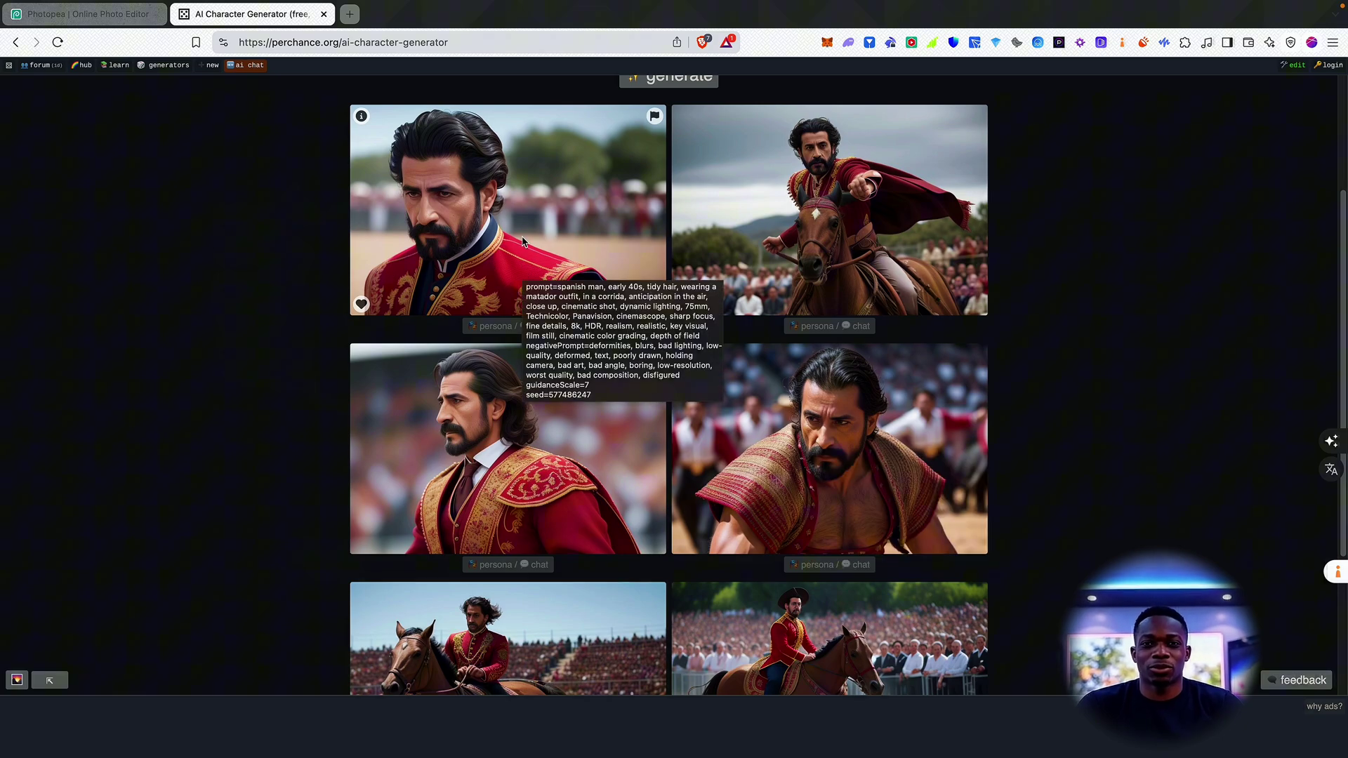
{"action": "mouse_move", "coordinate": [555, 350]}
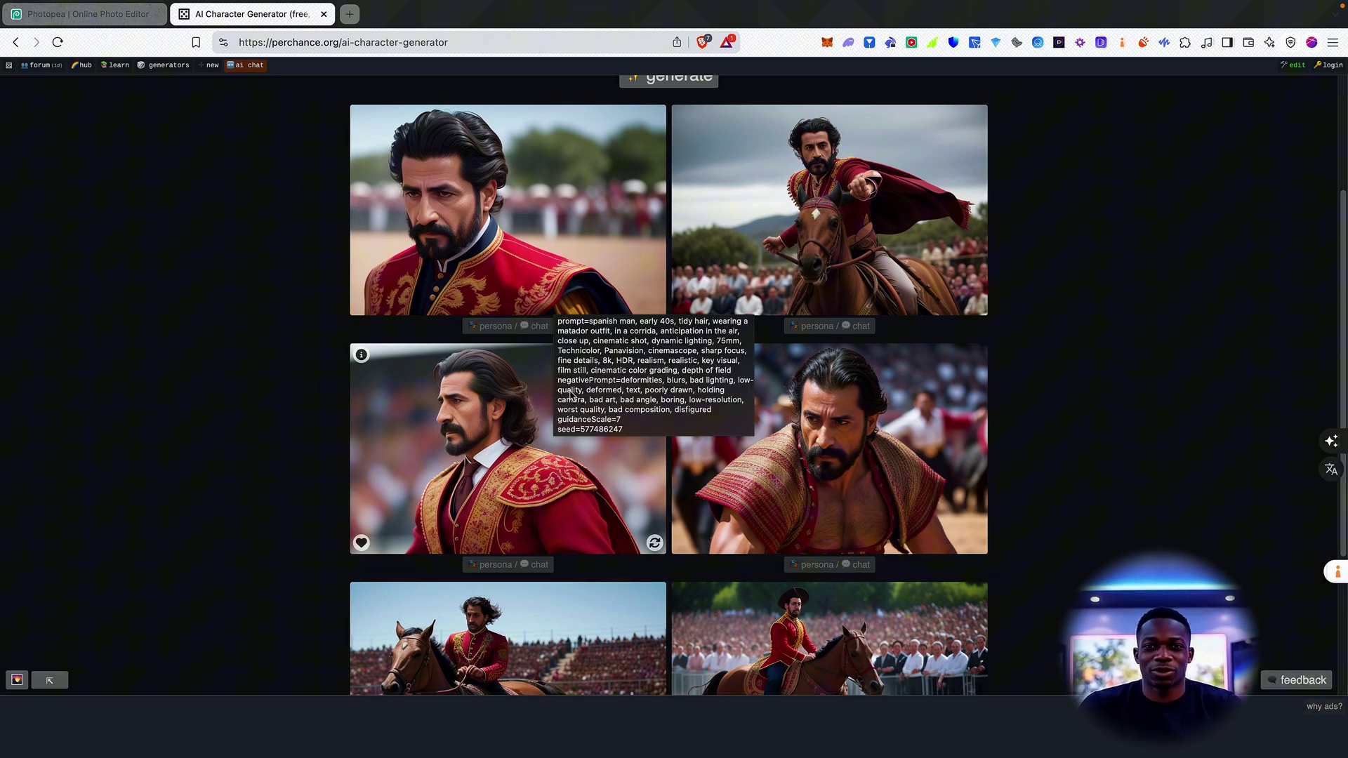
{"action": "scroll", "coordinate": [560, 441], "scroll_direction": "down", "scroll_amount": 1}
{"action": "scroll", "coordinate": [559, 441], "scroll_direction": "down", "scroll_amount": 1}
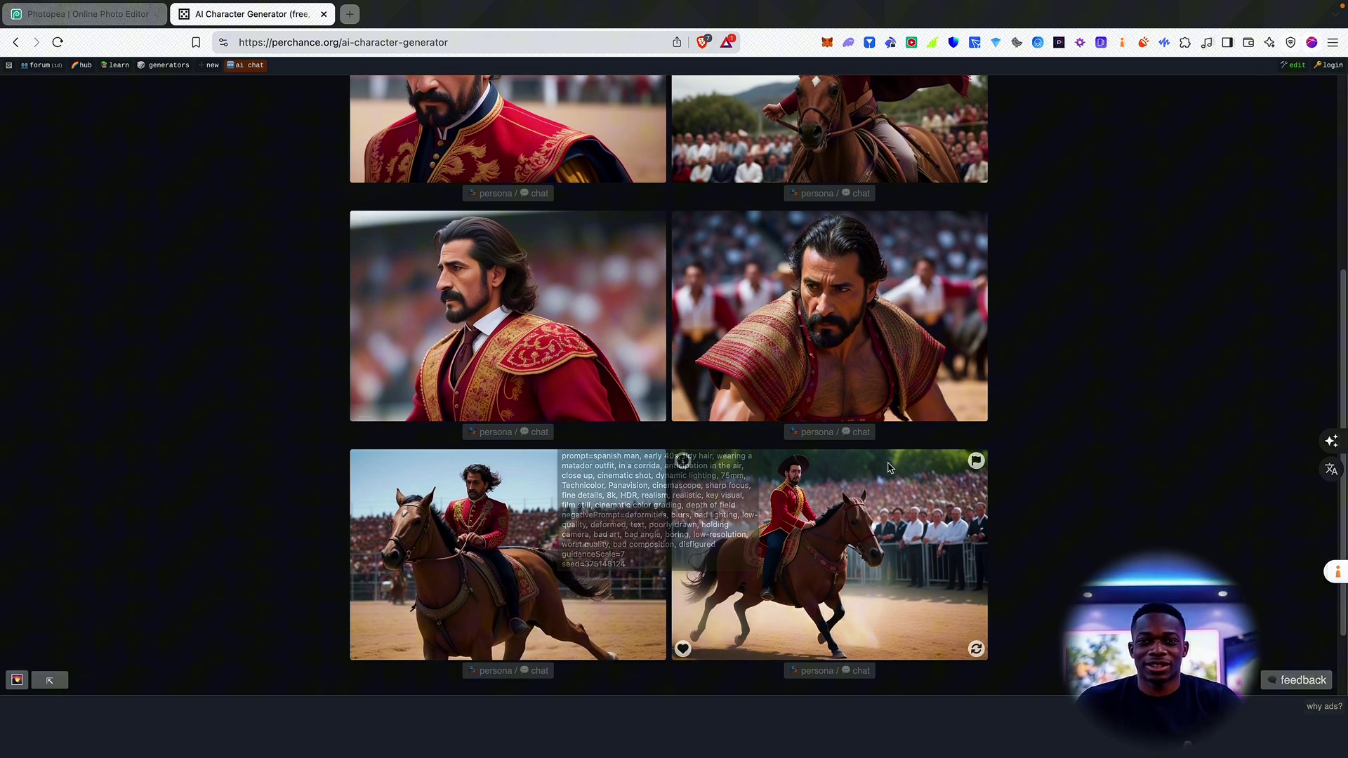
{"action": "mouse_move", "coordinate": [886, 471]}
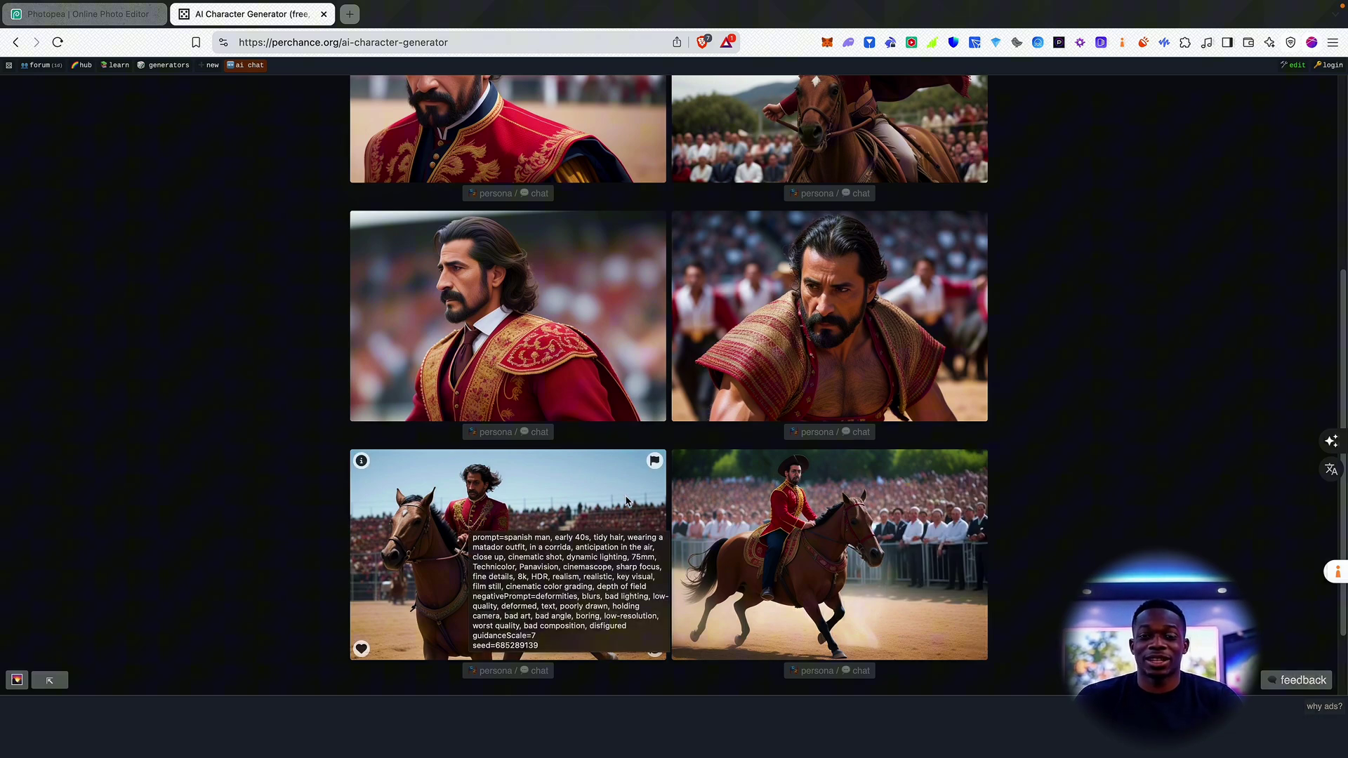
{"action": "scroll", "coordinate": [773, 463], "scroll_direction": "down", "scroll_amount": 1}
{"action": "mouse_move", "coordinate": [849, 339]}
{"action": "scroll", "coordinate": [849, 339], "scroll_direction": "up", "scroll_amount": 5}
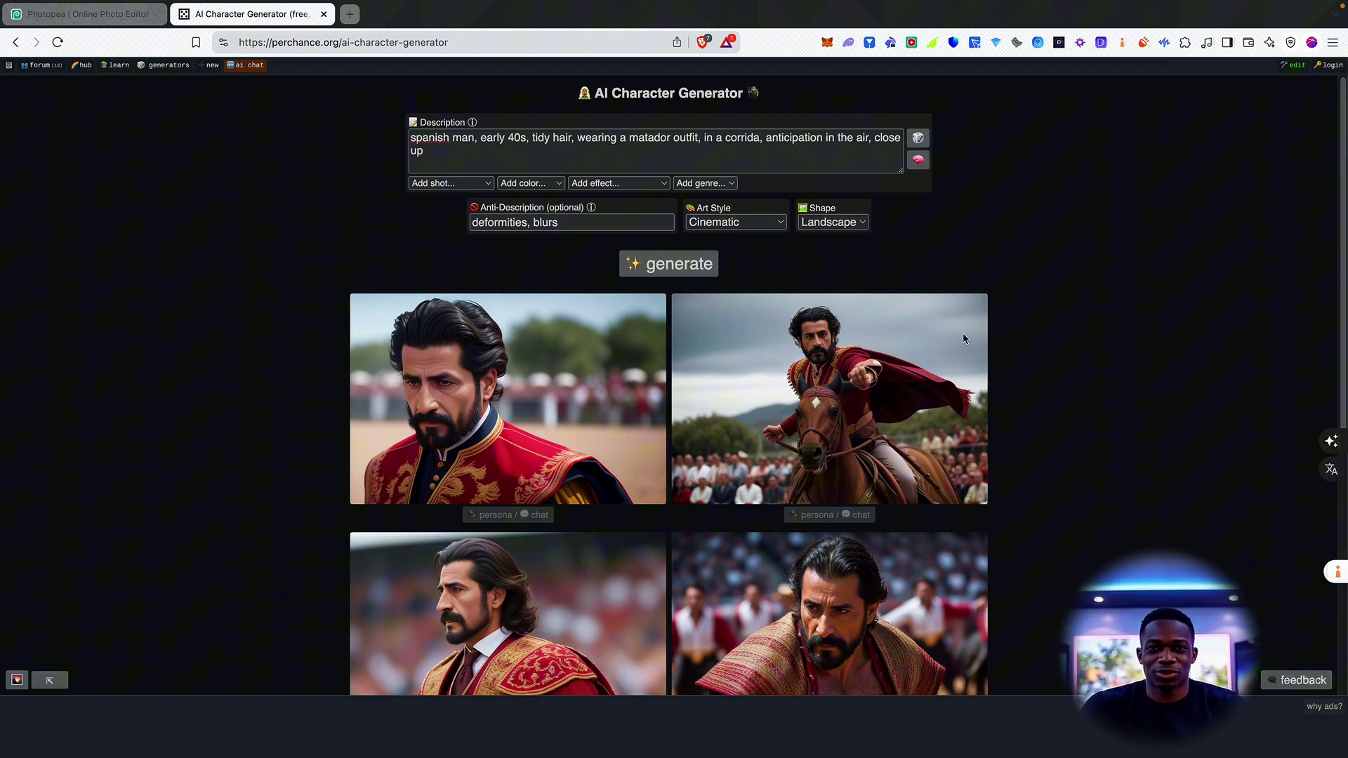
{"action": "scroll", "coordinate": [512, 386], "scroll_direction": "up", "scroll_amount": 5}
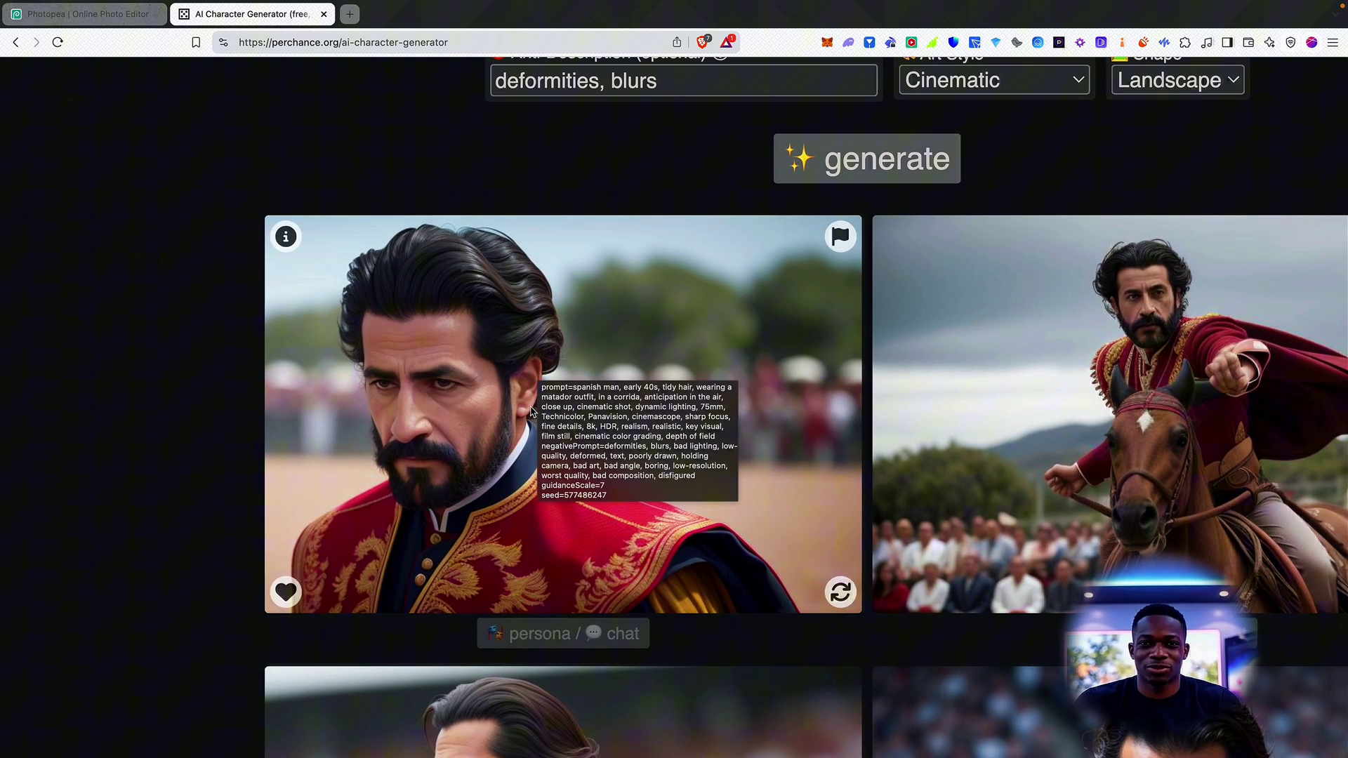
{"action": "scroll", "coordinate": [317, 453], "scroll_direction": "down", "scroll_amount": 5}
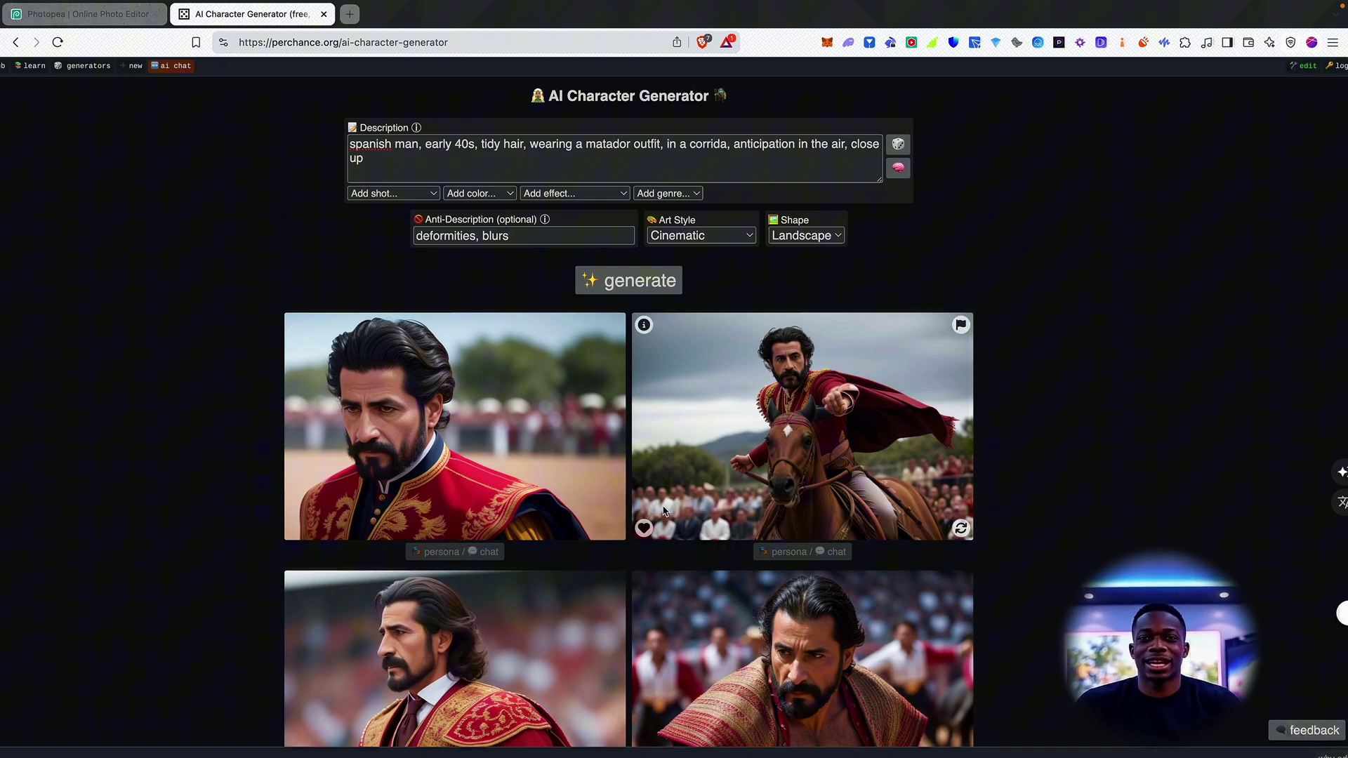
{"action": "key", "text": "super+minus"}
{"action": "scroll", "coordinate": [819, 546], "scroll_direction": "down", "scroll_amount": 2}
{"action": "scroll", "coordinate": [819, 546], "scroll_direction": "up", "scroll_amount": 2}
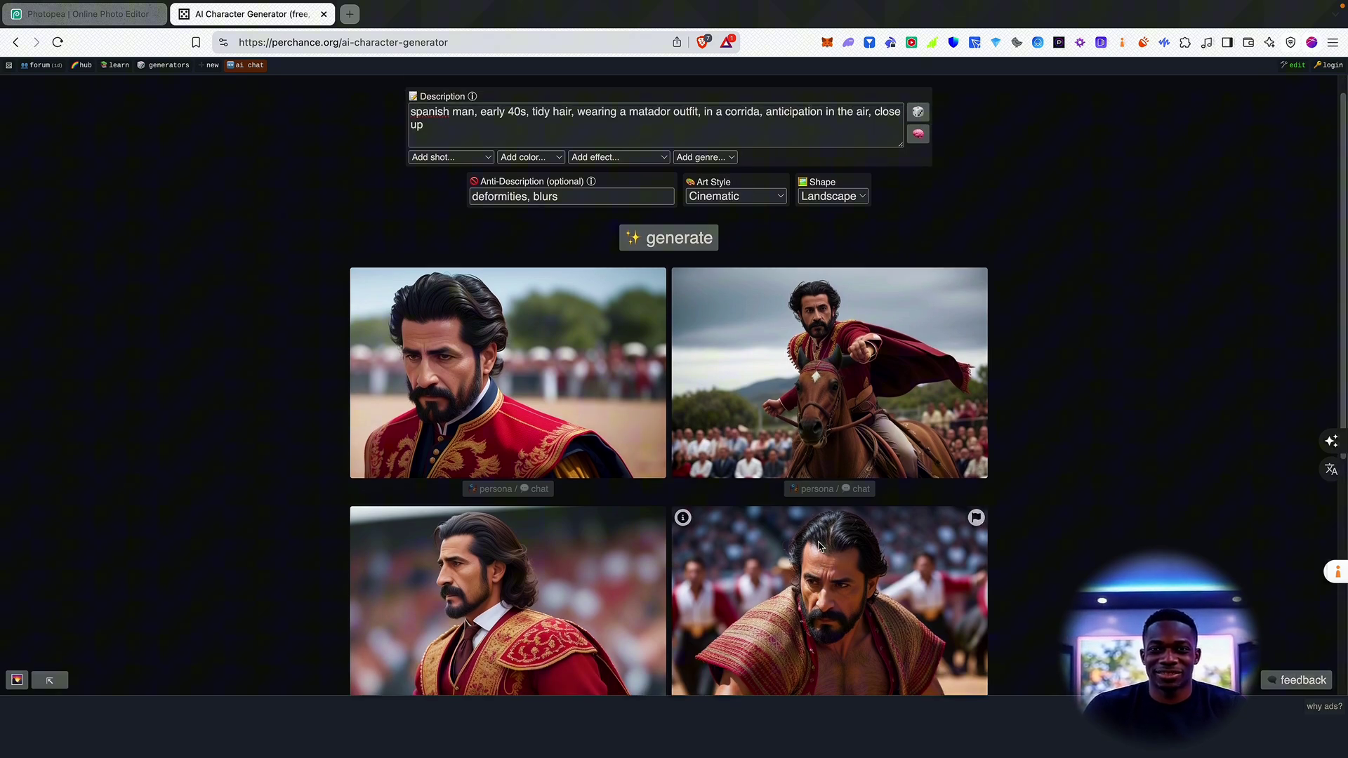